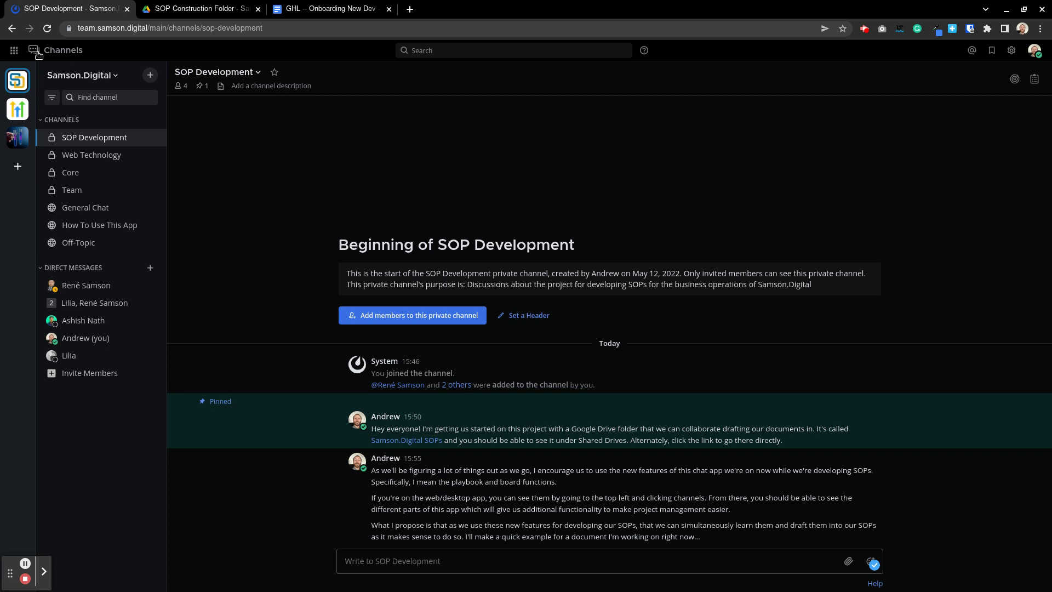
- Open the product switcher menu from the Channels label at the top left
click(58, 55)
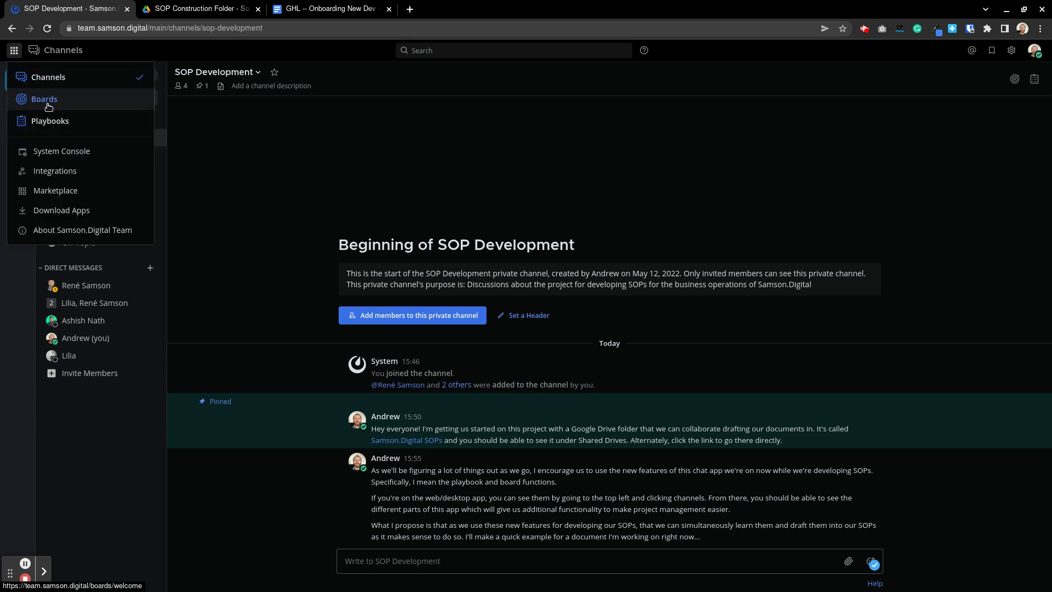
- Switch to Boards and start an empty board for the SOP Development channel
click(872, 155)
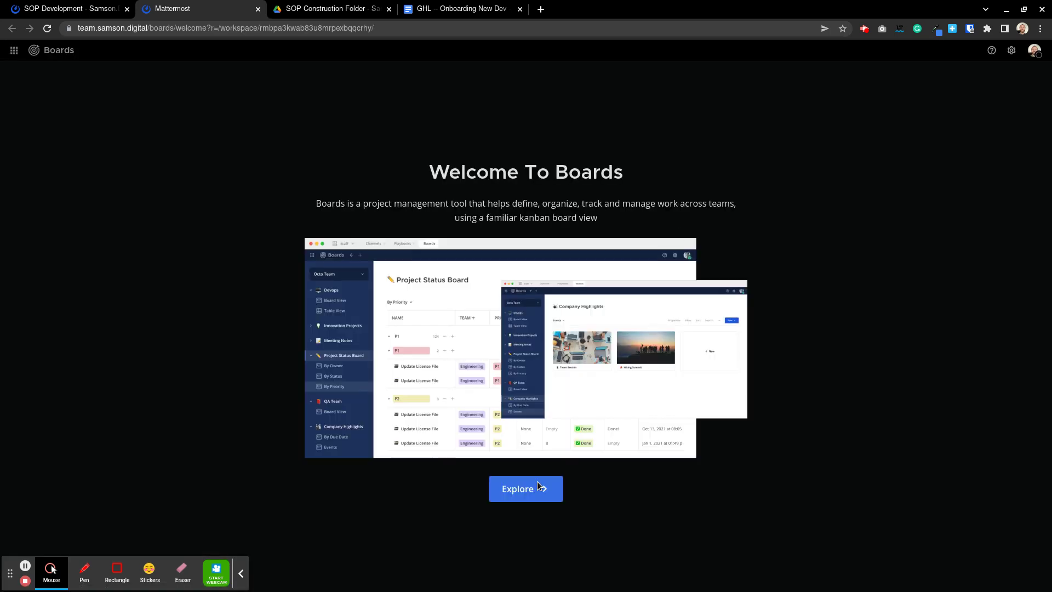
click(540, 487)
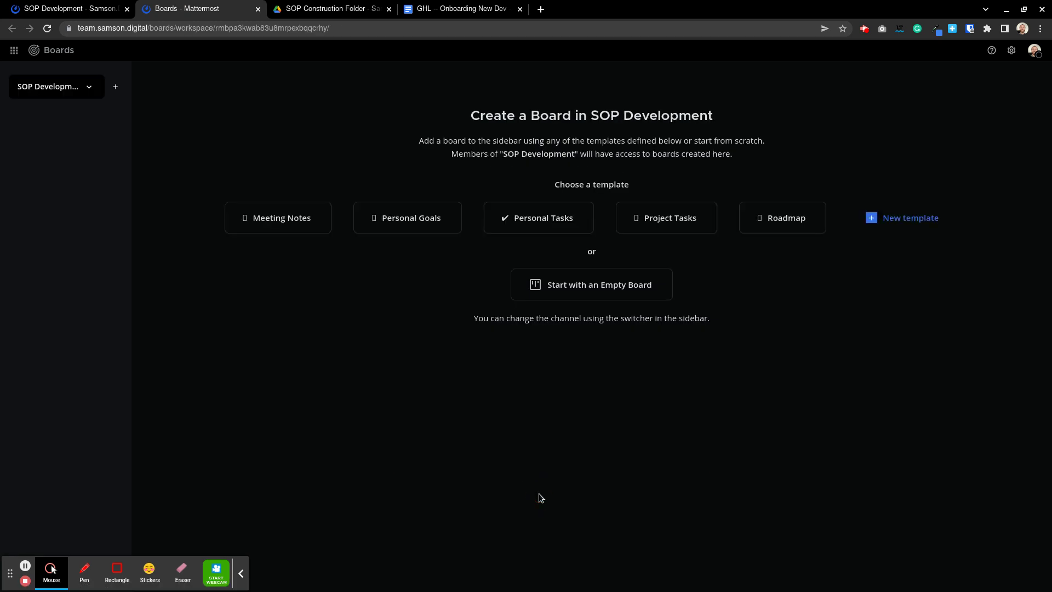
click(606, 293)
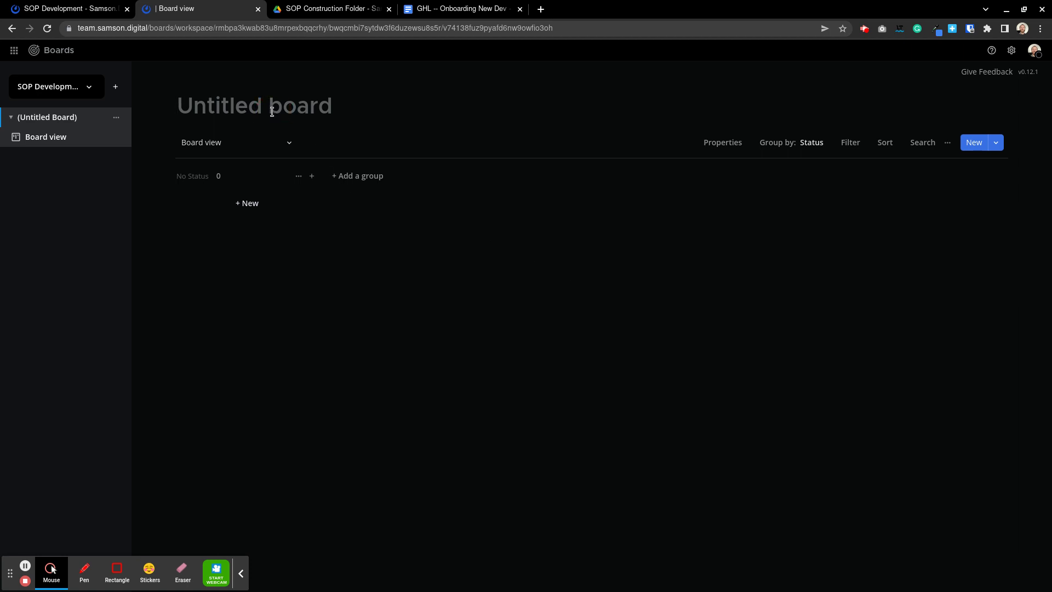
- Title the board 'Docments' and add a new group column
text(Dpo)
key(BackSpace)
key(BackSpace)
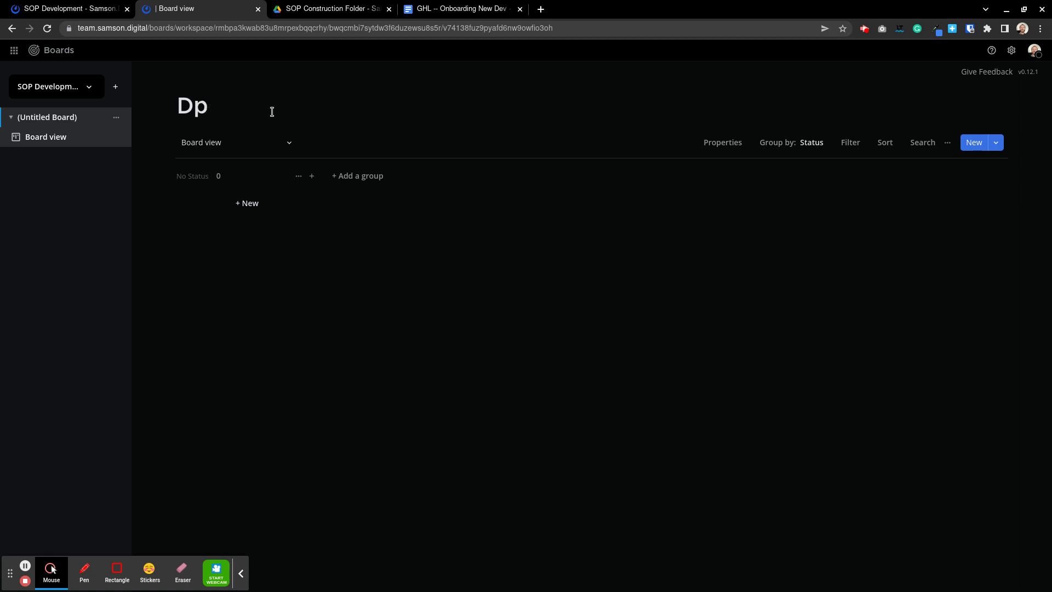
text(ocments)
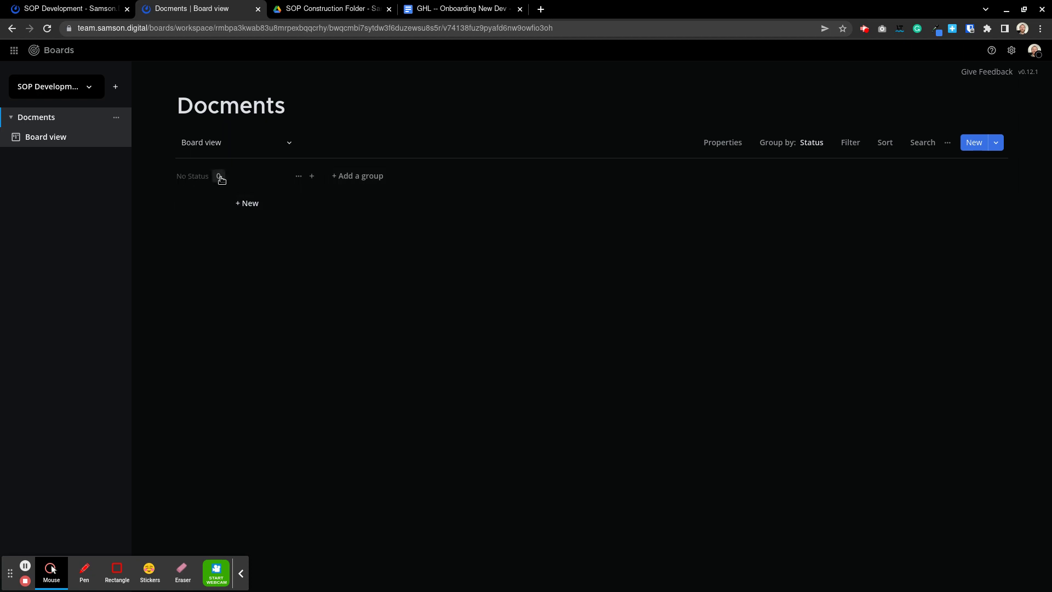
click(359, 179)
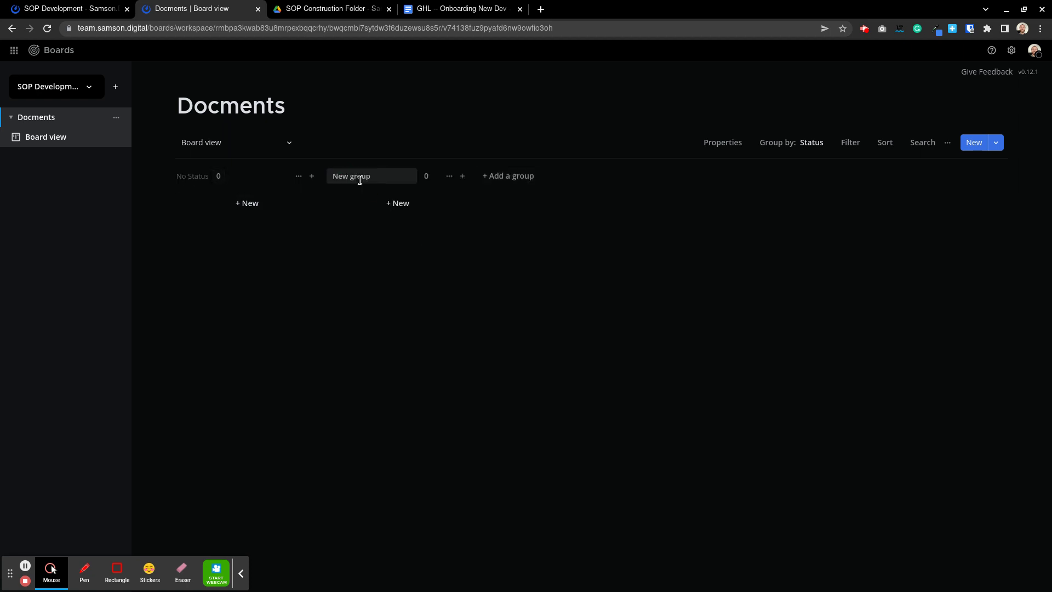
- Name the group columns 'Drafting' and 'Ready for Review', correcting the capitalisation
click(370, 178)
text(Drafting)
click(496, 176)
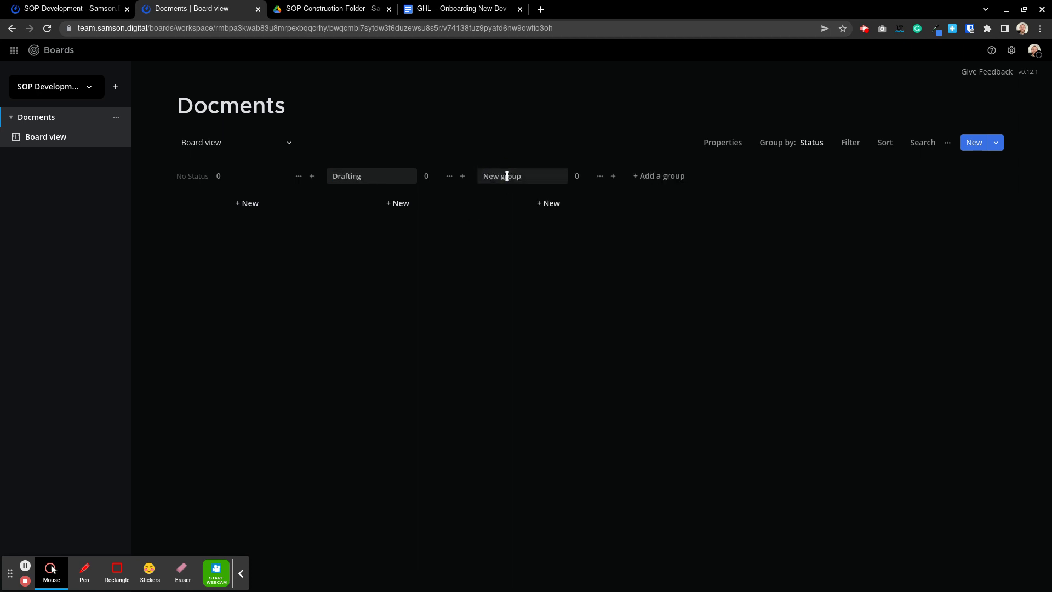
triple_click(528, 174)
text(Ready for REview)
click(530, 175)
key(BackSpace)
key(BackSpace)
text(ev)
- Add a Drafting card titled 'GHL -- Onboarding New Dev'
click(398, 207)
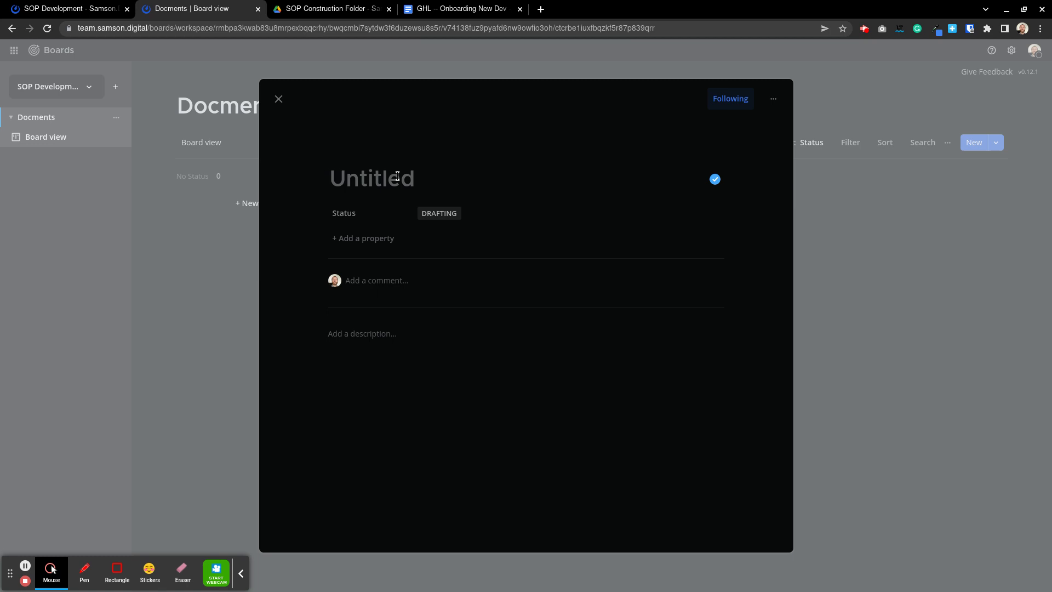
text(GHL)
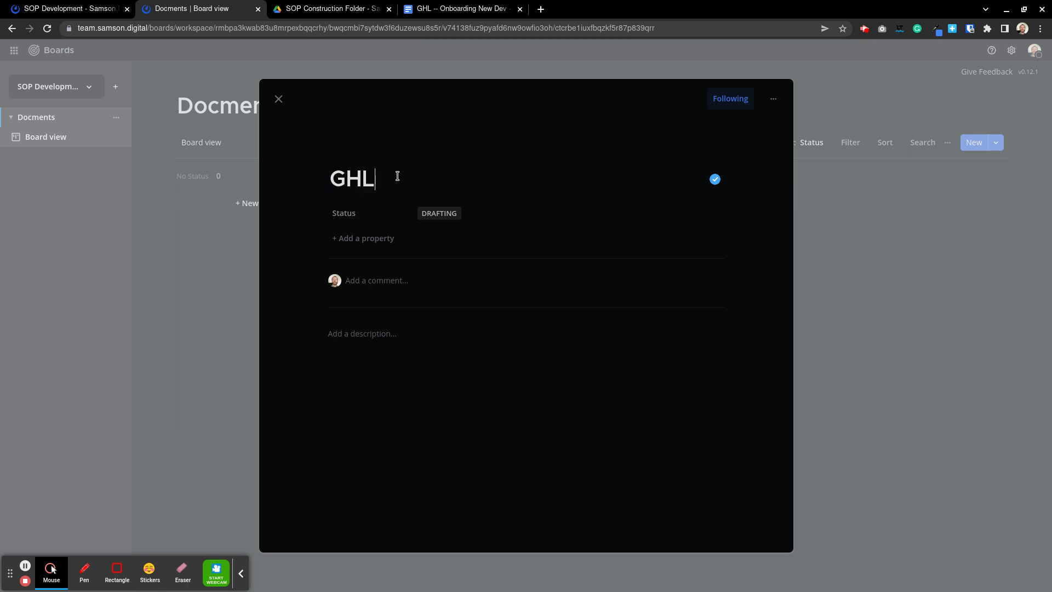
text( -- Onboarding Nerw)
key(BackSpace)
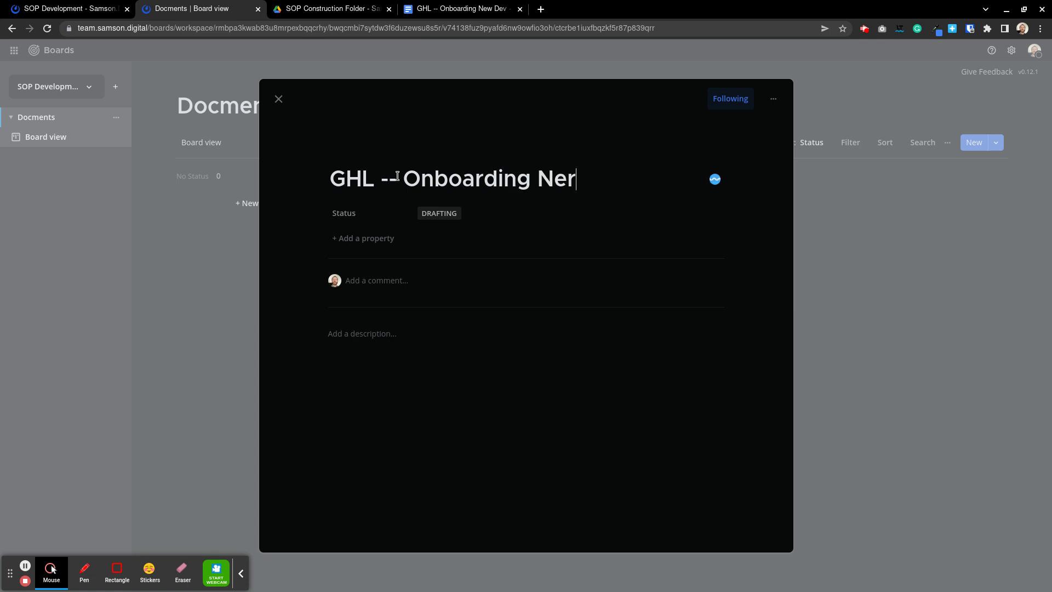
key(BackSpace)
text(w Dev)
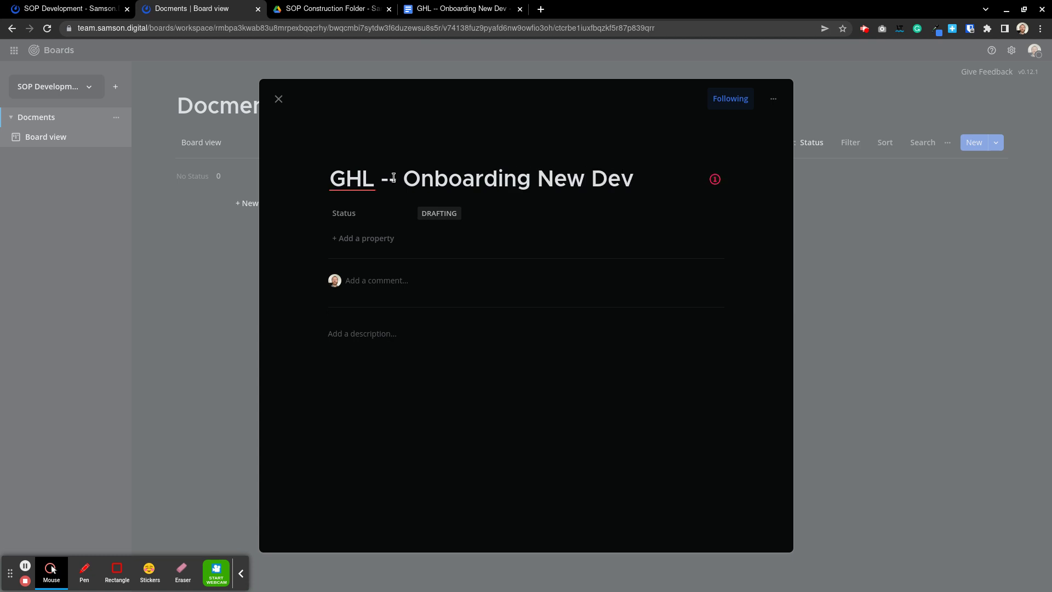
- Add a Person property to the card and assign a team member
click(348, 241)
click(360, 427)
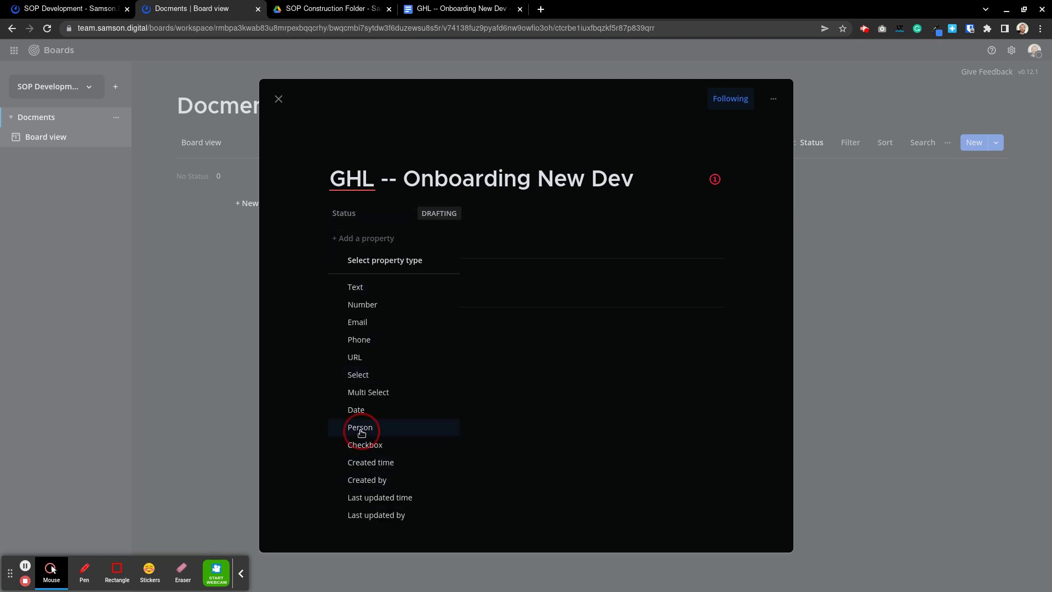
click(437, 241)
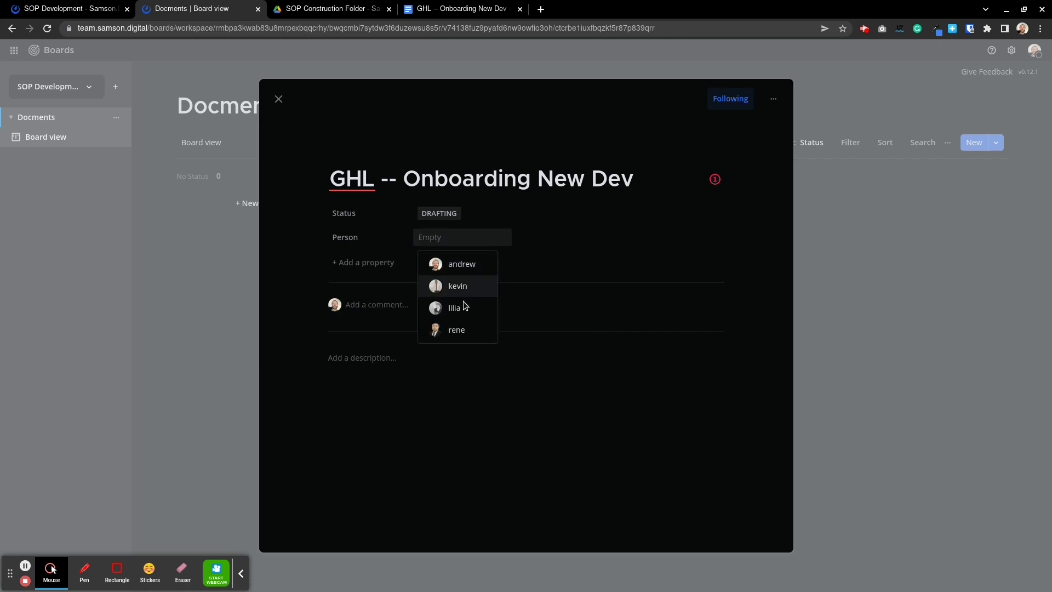
click(460, 267)
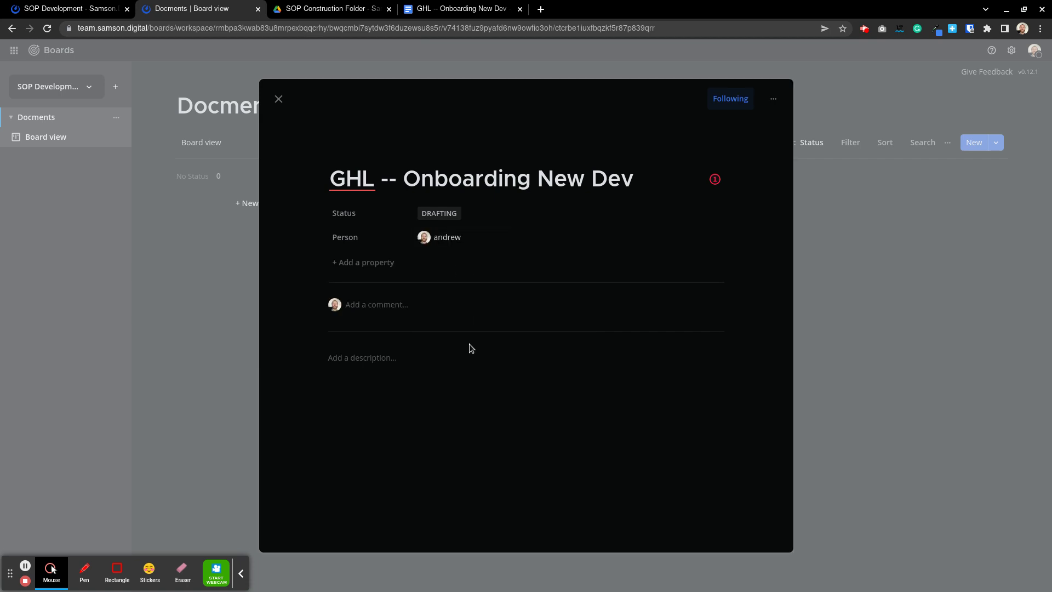
- Copy the onboarding Google Doc's web address and return to the card's content
mouse_move(362, 374)
click(366, 361)
click(441, 10)
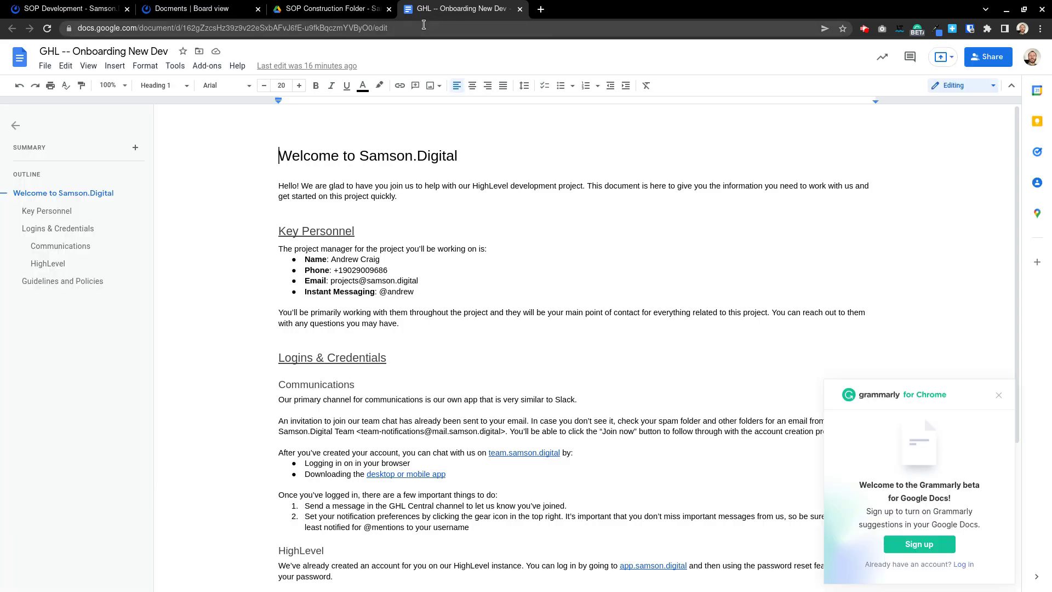
click(156, 28)
key(ctrl+c)
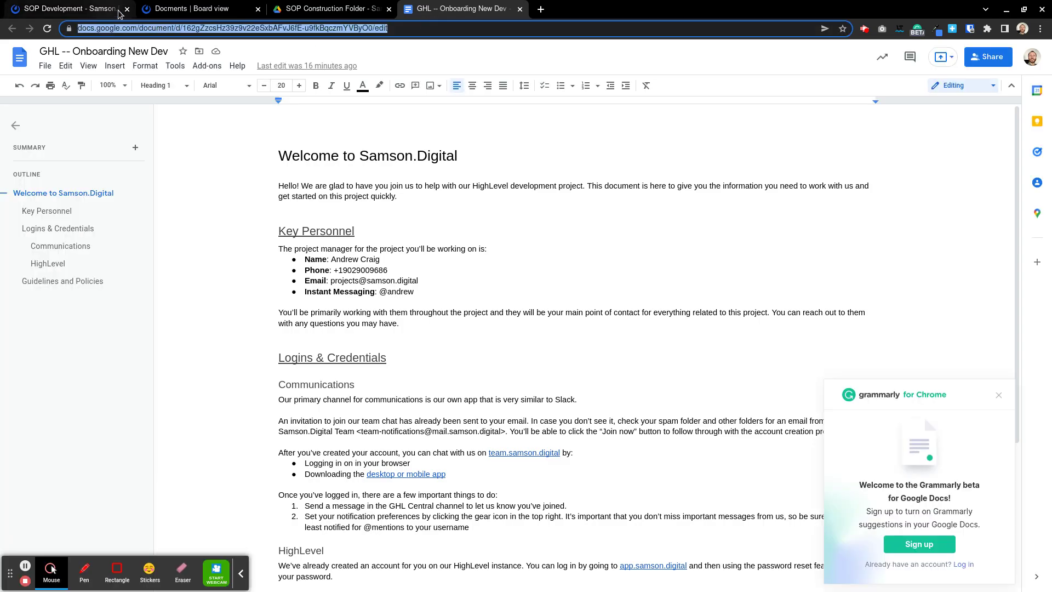
click(162, 10)
click(359, 373)
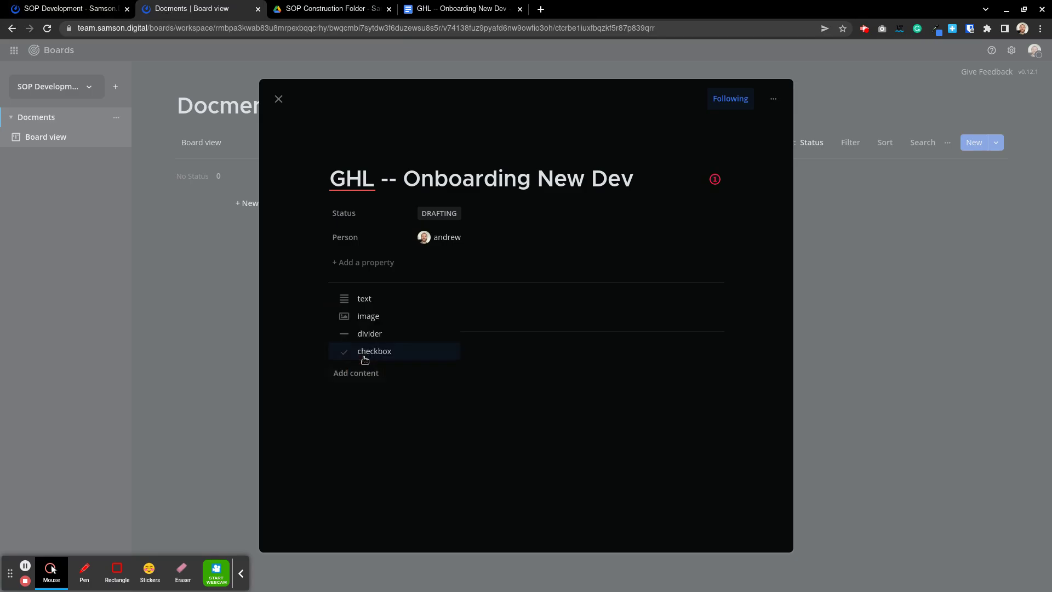
- Paste the Google Docs link into a text block in the card, then close it
click(361, 394)
click(354, 373)
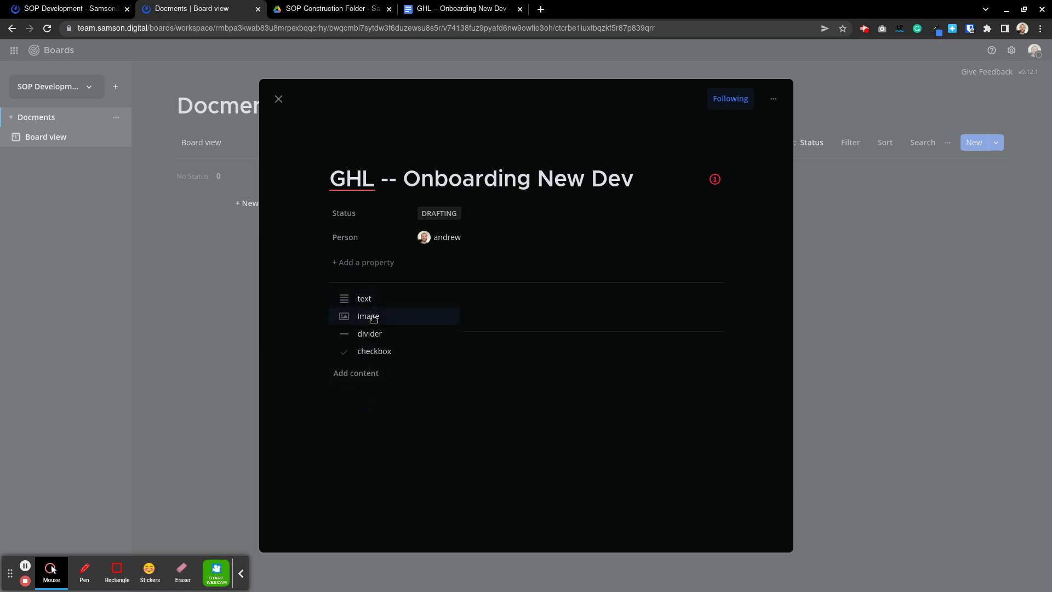
key(Escape)
click(364, 357)
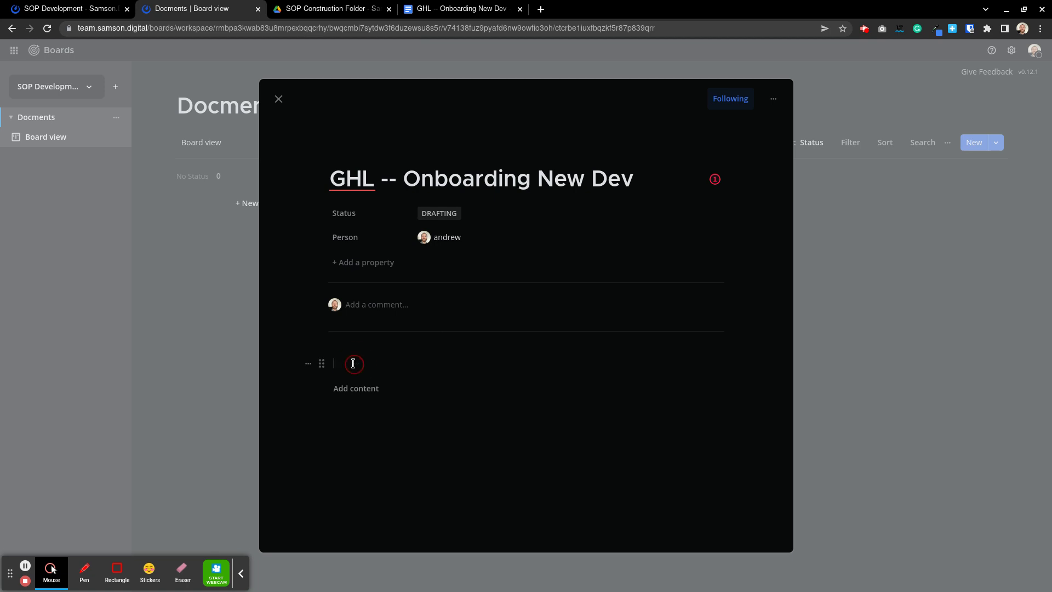
key(ctrl+v)
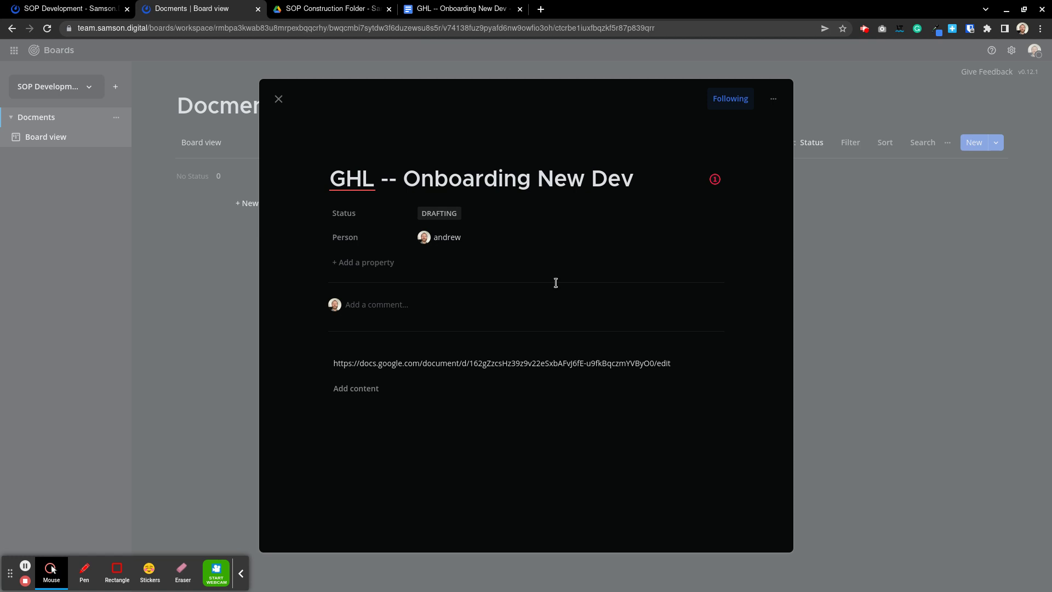
click(762, 448)
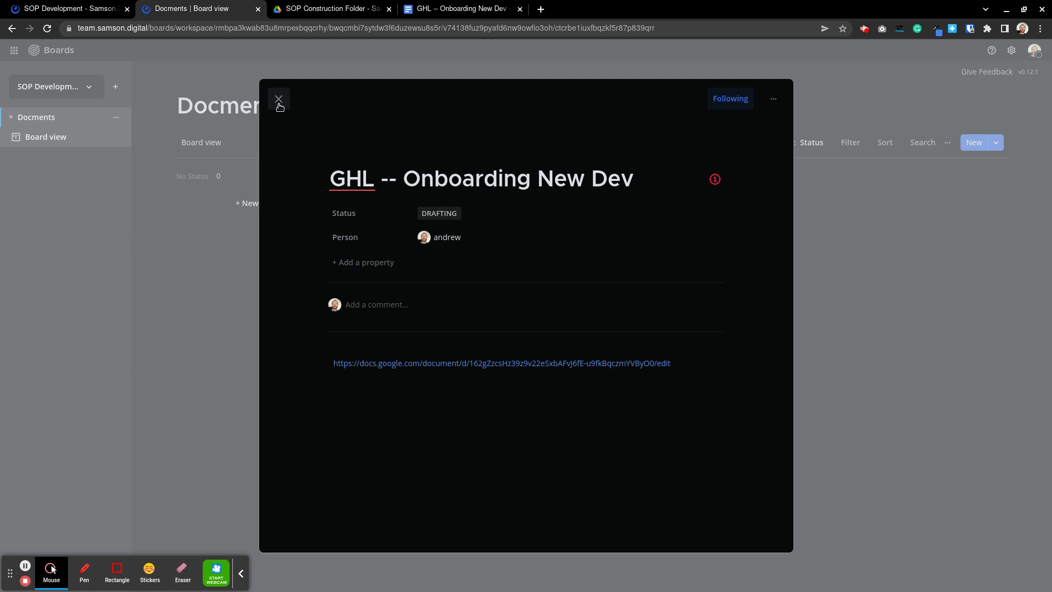
click(278, 100)
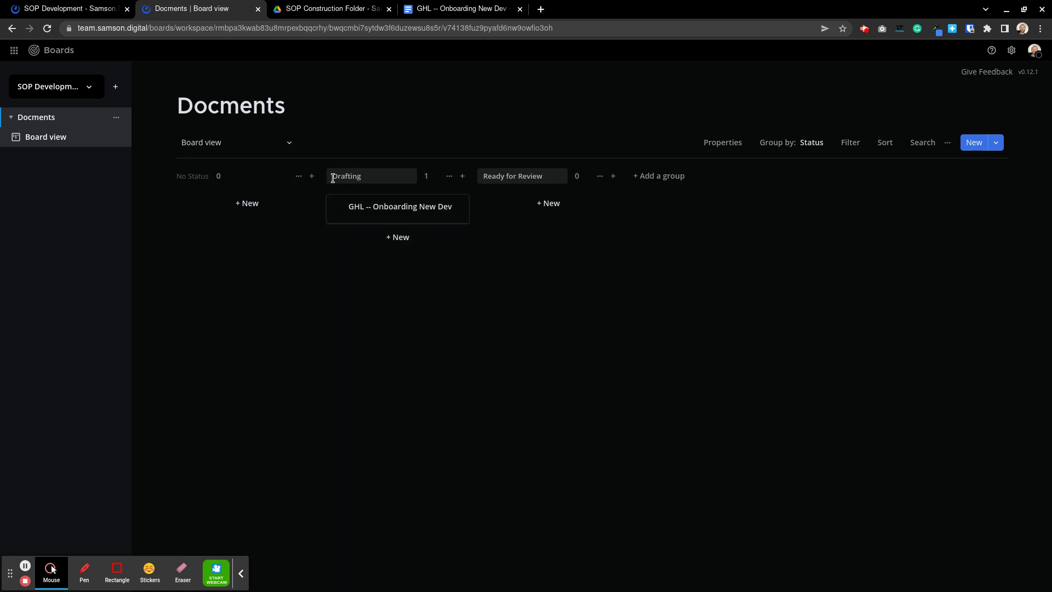
- Drag the Drafting column after Ready for Review, then back in front of it
drag(335, 177, 496, 177)
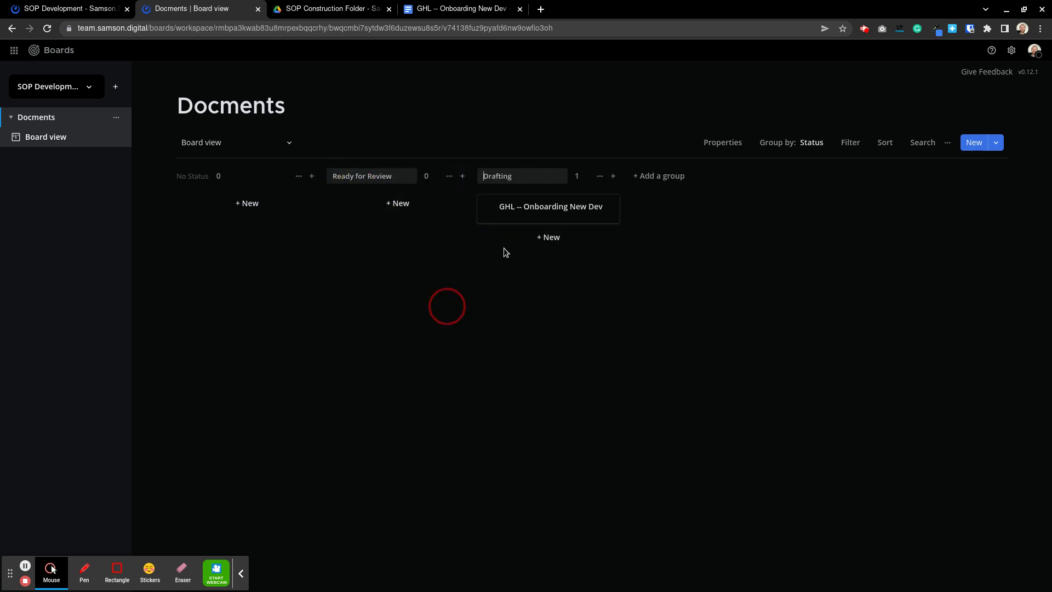
click(530, 177)
click(447, 173)
click(383, 175)
drag(584, 185, 412, 183)
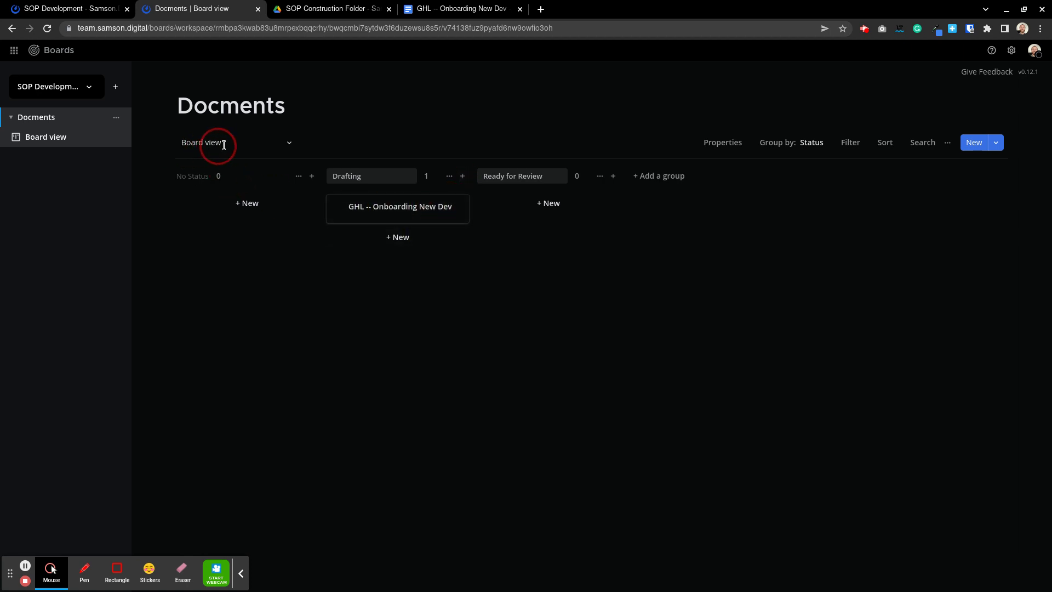
- Add a Table view to the Docments board and widen its Name column
click(294, 147)
mouse_move(333, 211)
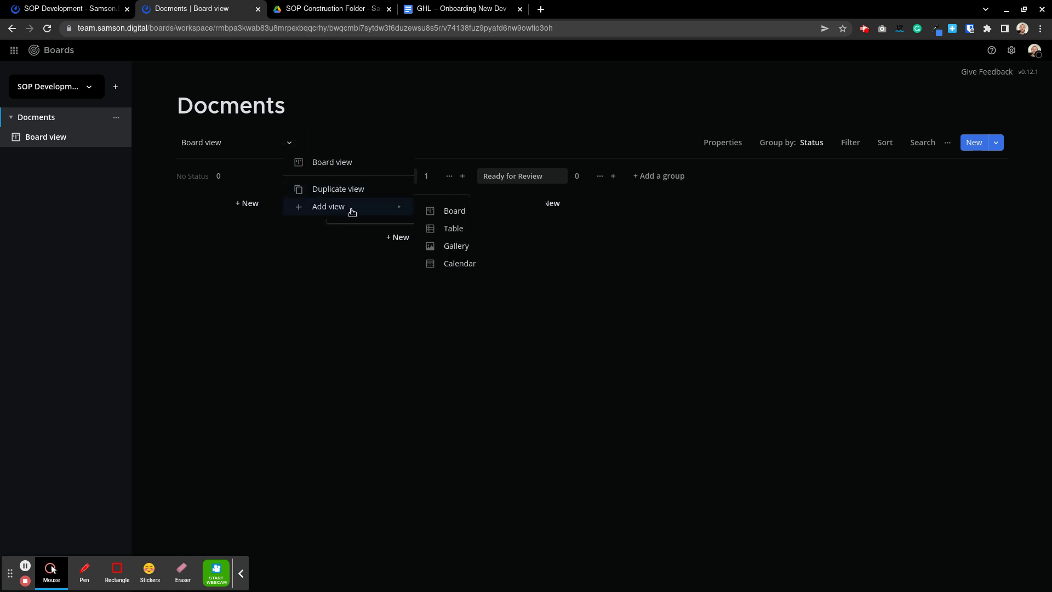
click(456, 235)
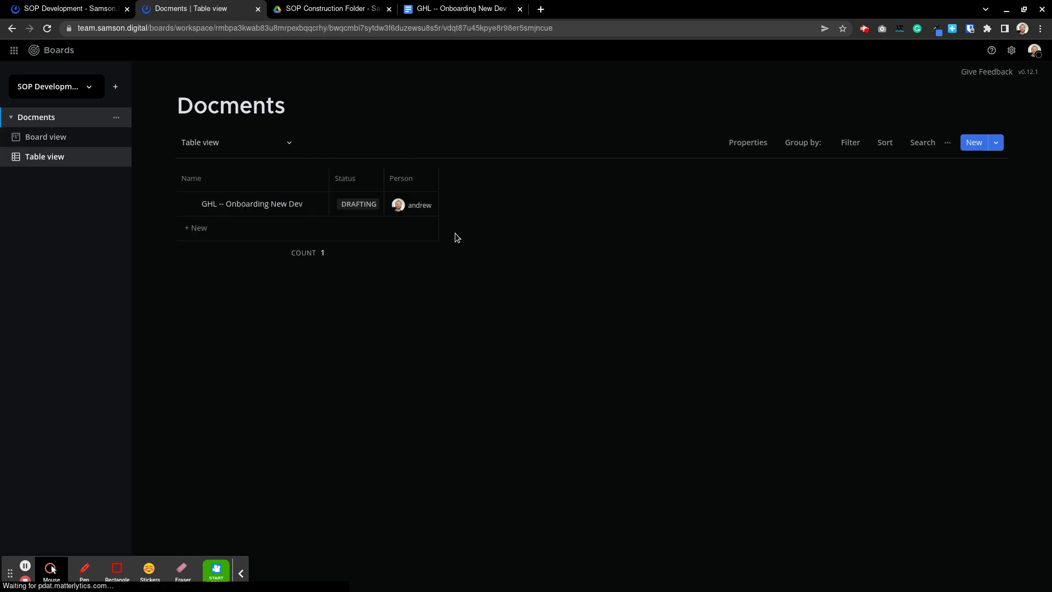
click(42, 144)
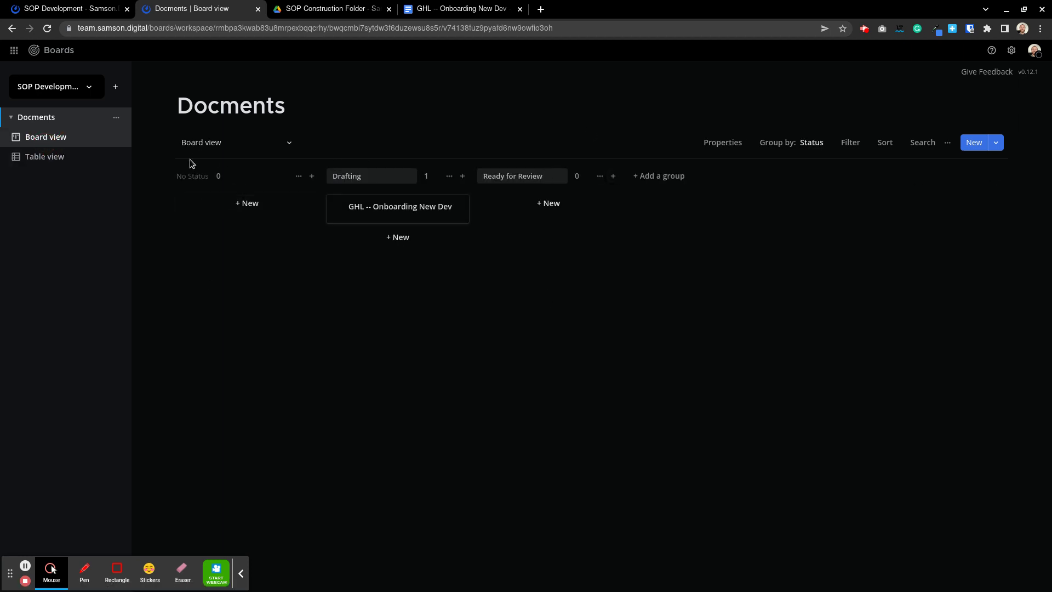
click(38, 159)
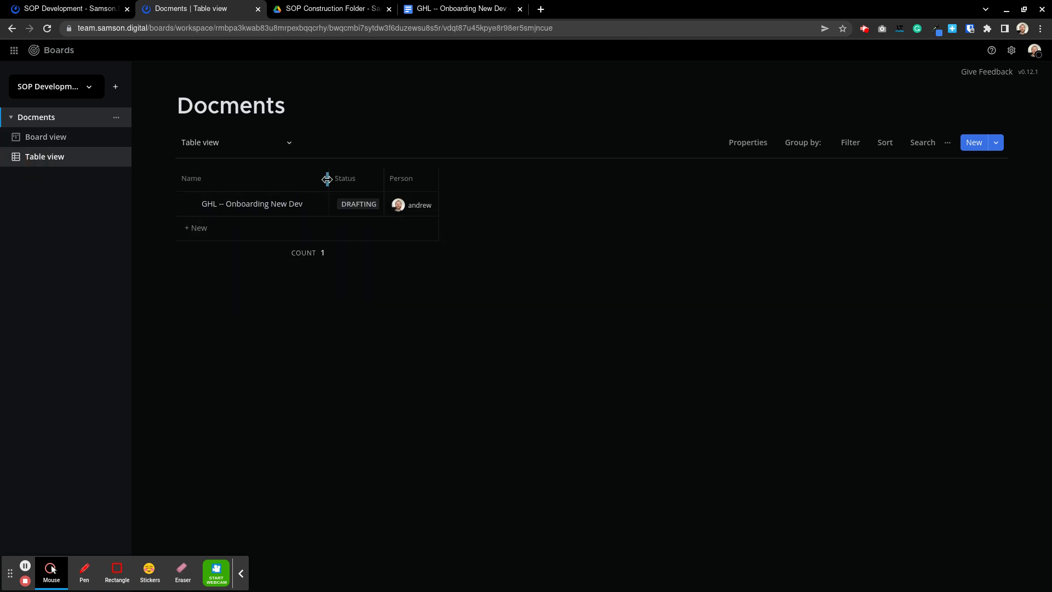
drag(327, 179, 381, 178)
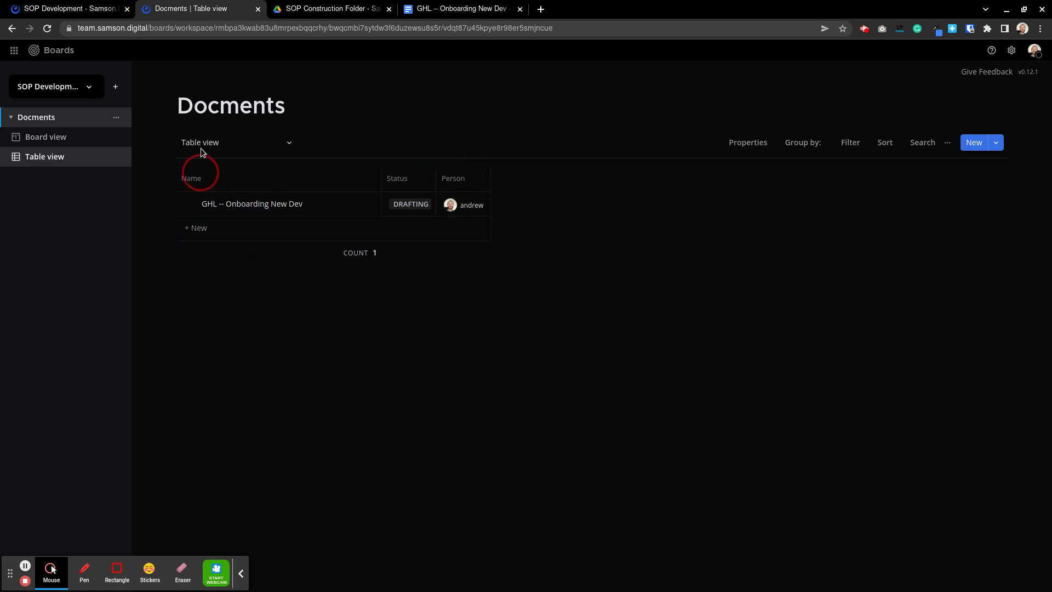
click(418, 209)
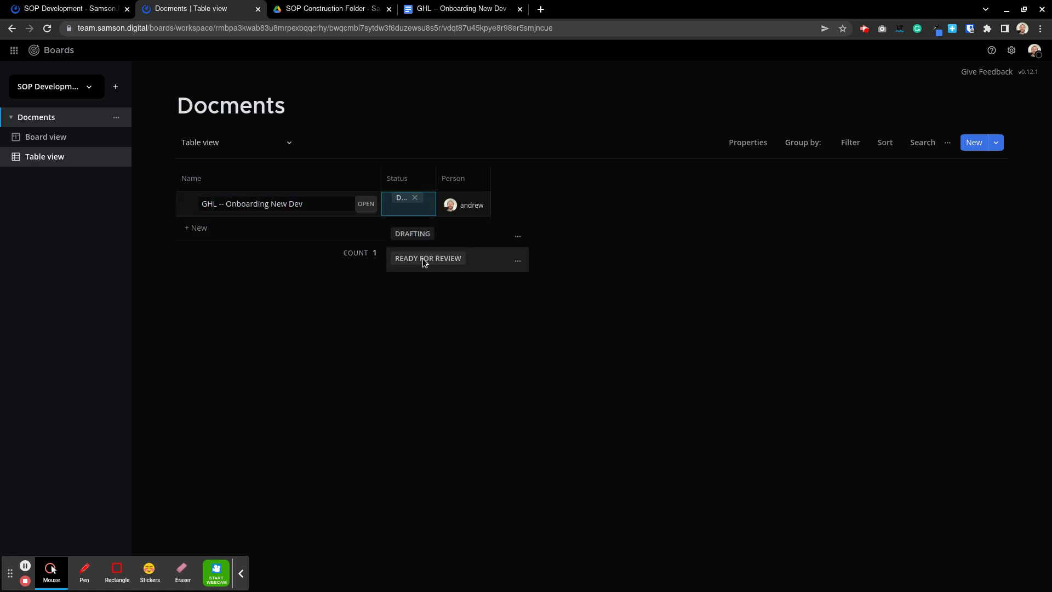
- Set the onboarding card's status to Ready for Review and widen the Status column
click(423, 258)
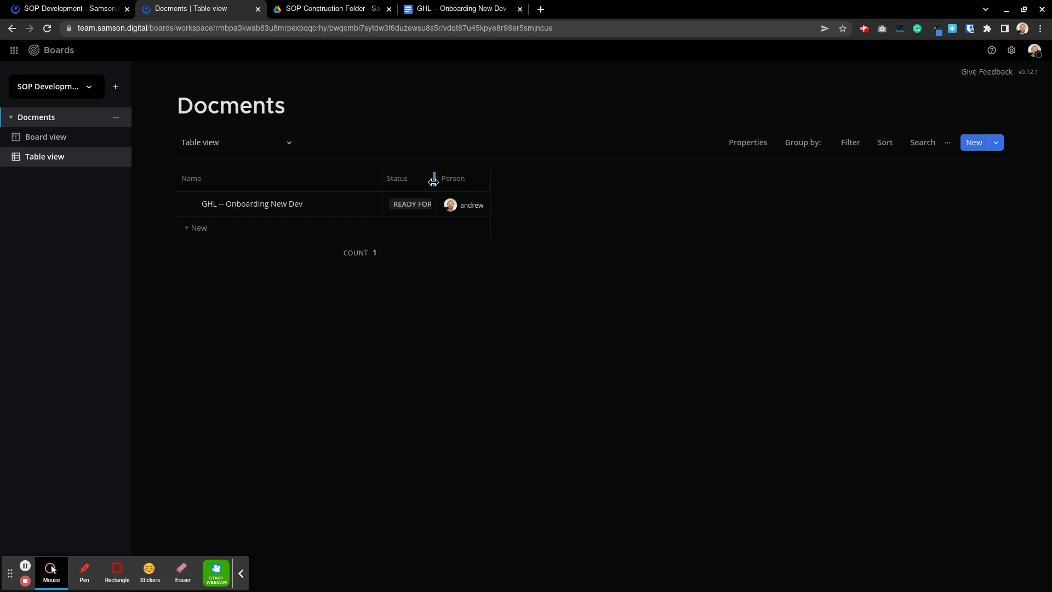
drag(436, 181, 488, 182)
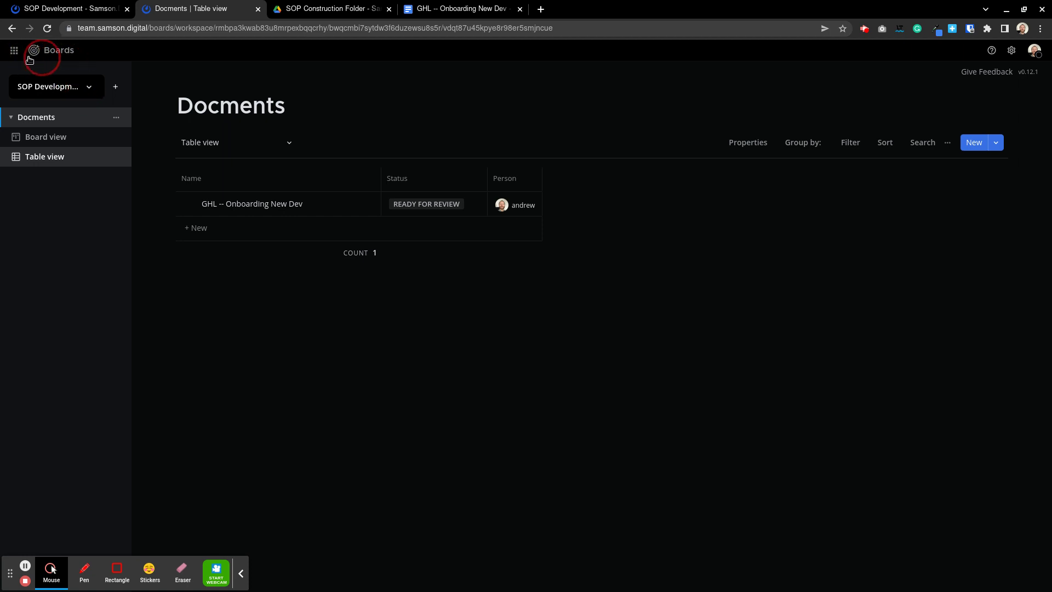
click(62, 52)
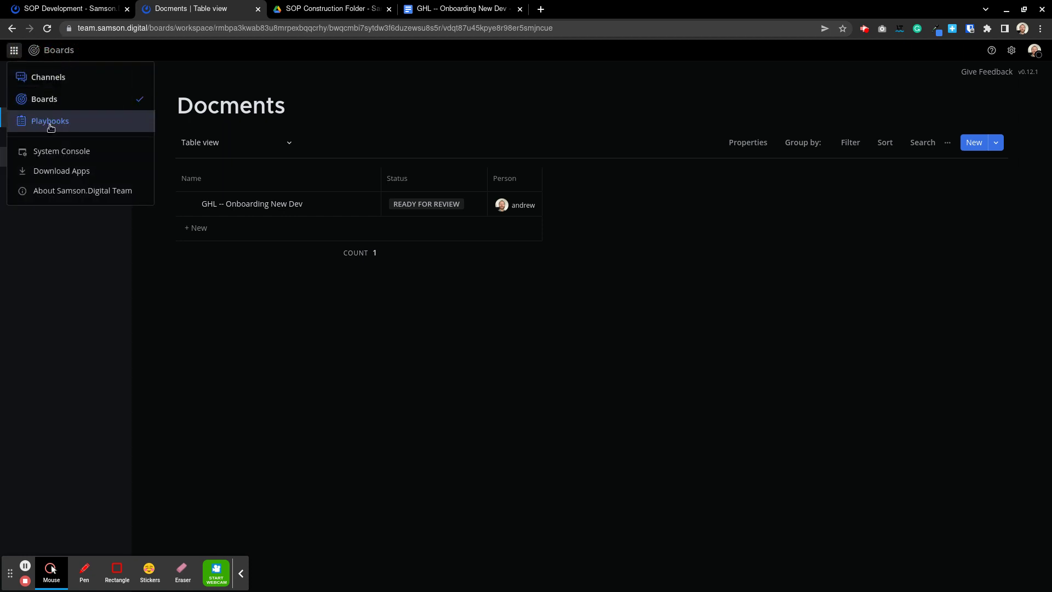
- Dismiss the product menu by clicking an empty area of the page
click(284, 340)
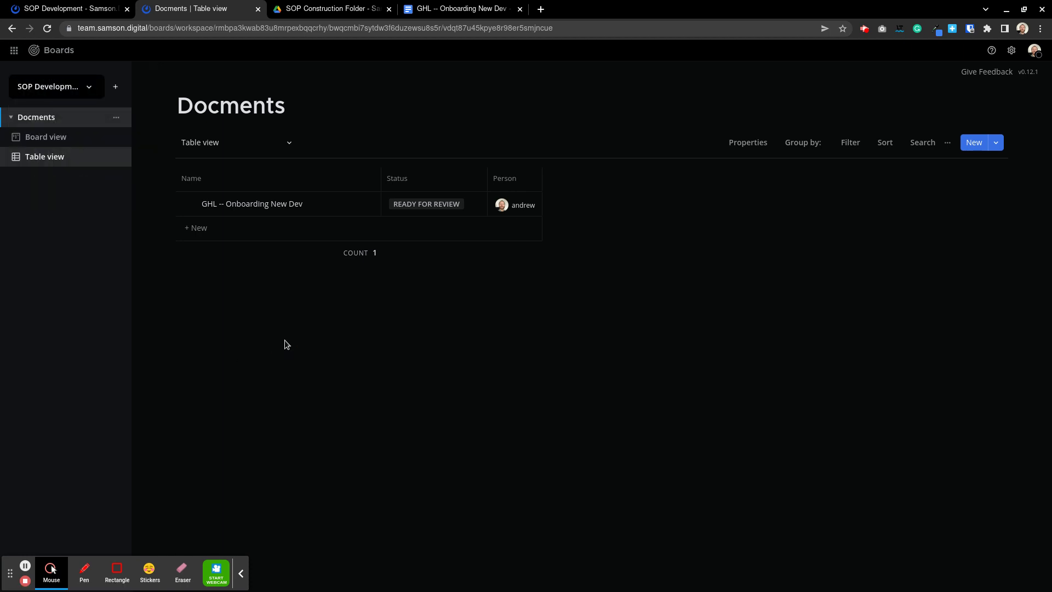